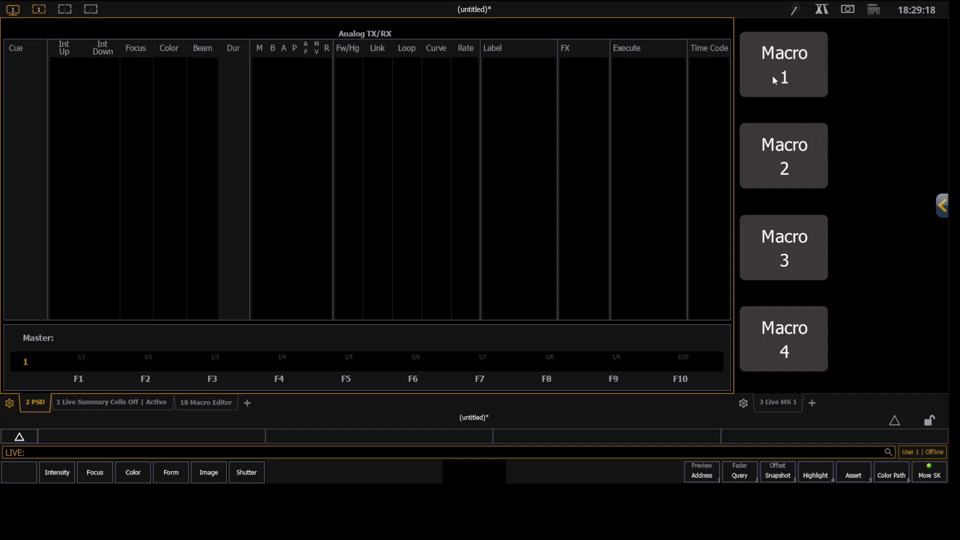
Focus the tab 3 Live MS 1 frame that holds the Macro 1–4 buttons.
left_click(790, 406)
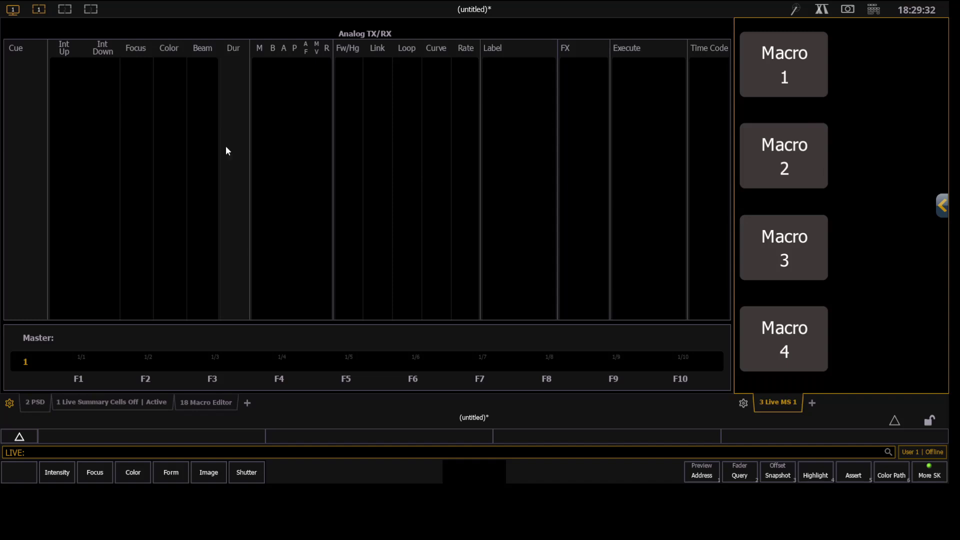
Add a Magic Sheet display as tab 3.2 and load Magic Sheet 2 in it.
left_click(248, 404)
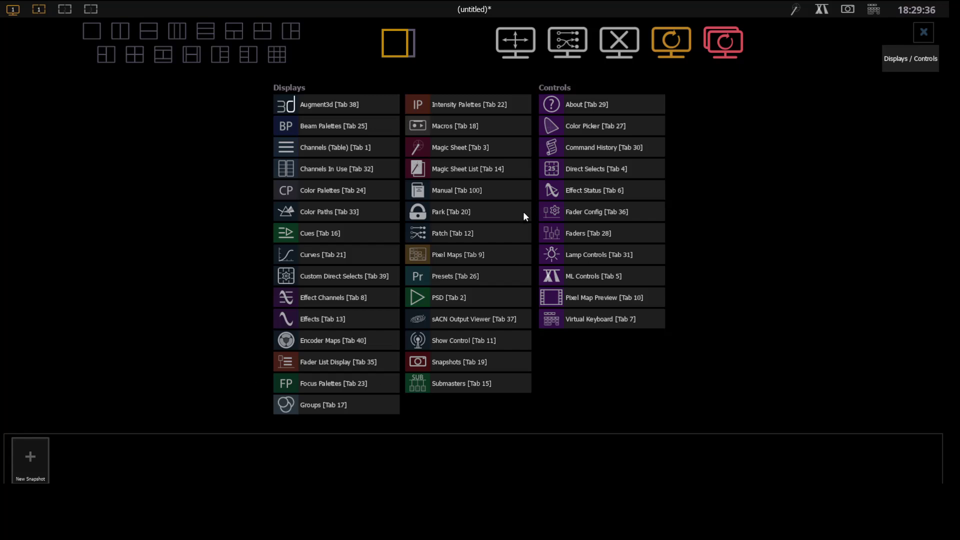
left_click(466, 148)
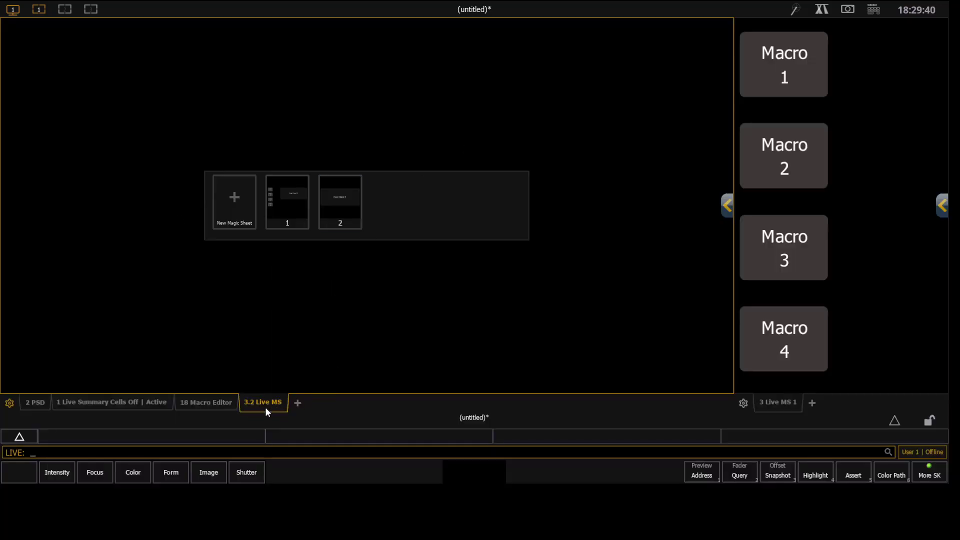
left_click(341, 190)
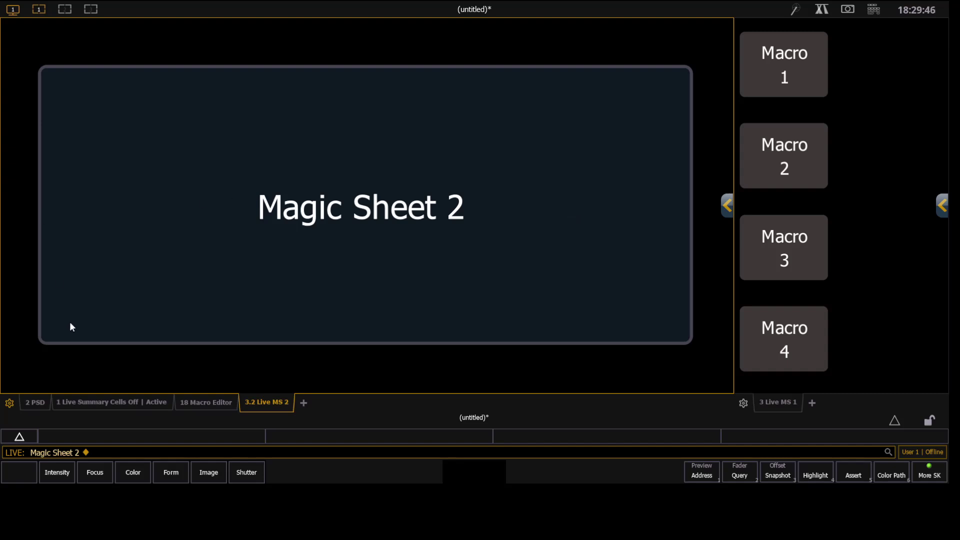
Toggle tab 3.2 between Magic Sheets 1 and 2 with the macros, then run Macro 1.
left_click(36, 403)
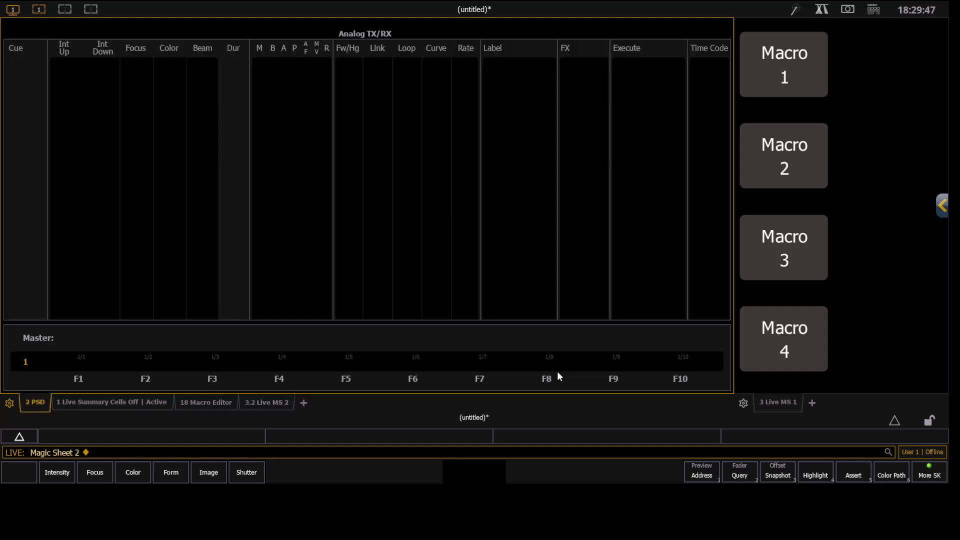
left_click(775, 157)
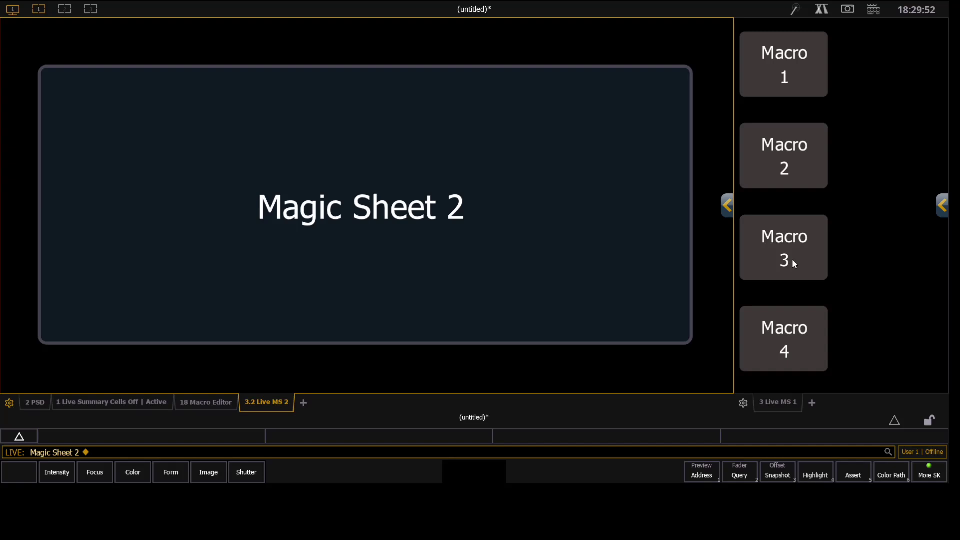
left_click(756, 265)
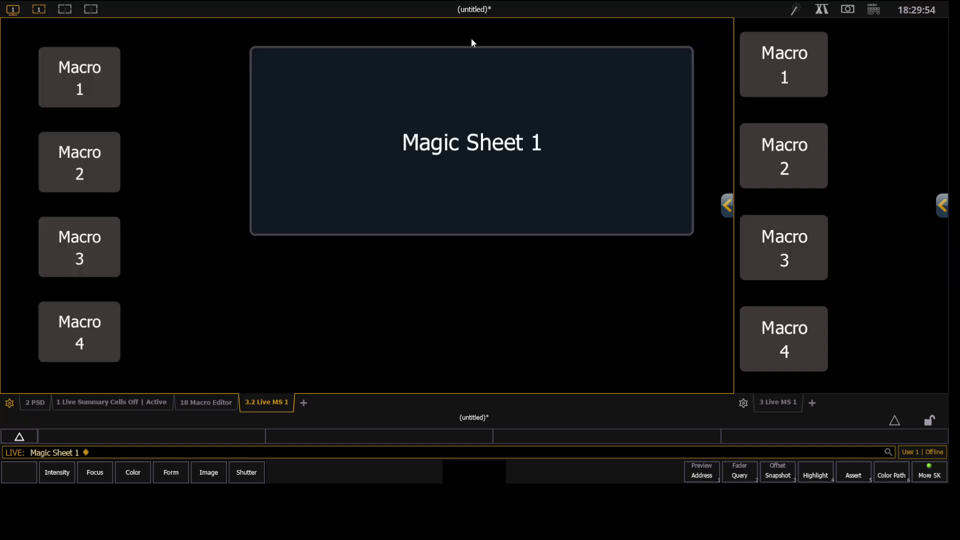
left_click(776, 156)
left_click(785, 254)
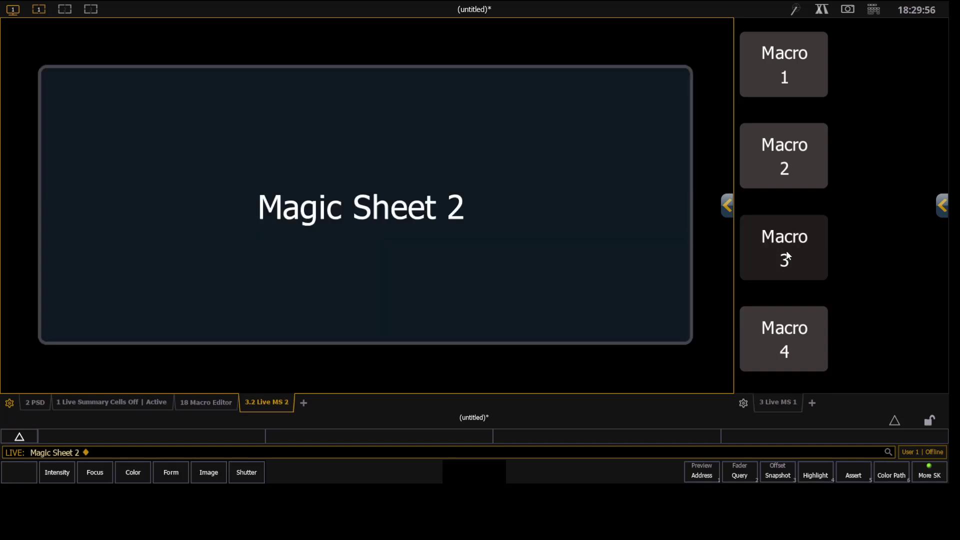
left_click(773, 173)
left_click(781, 256)
left_click(781, 178)
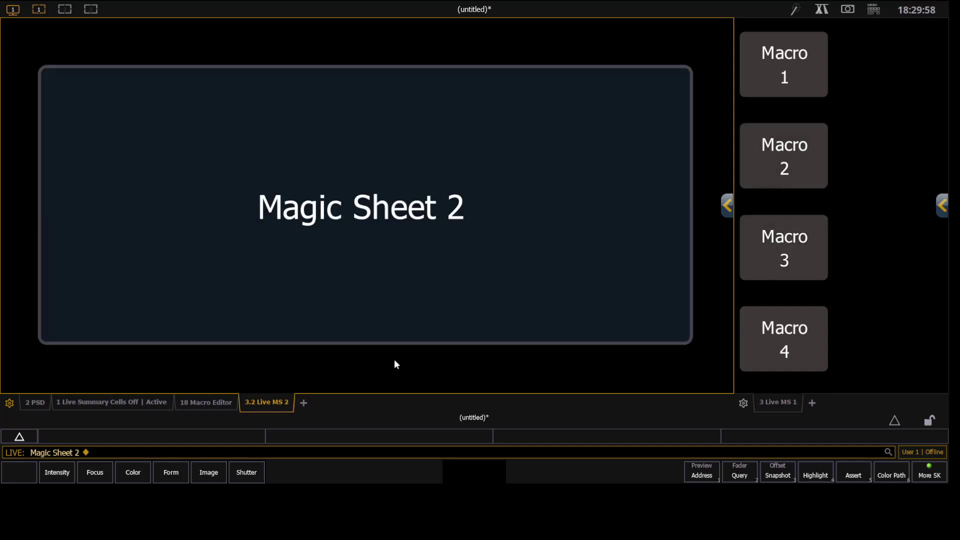
left_click(802, 80)
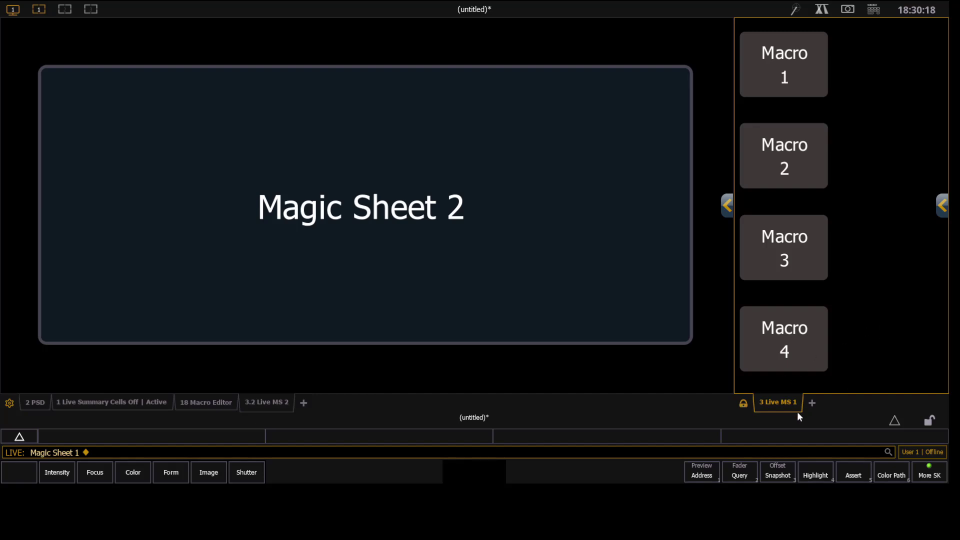
Lock the tab 3 frame, add Show Control as tab 11 in Blind, run Macro 1, return to live PSD.
left_click(278, 400)
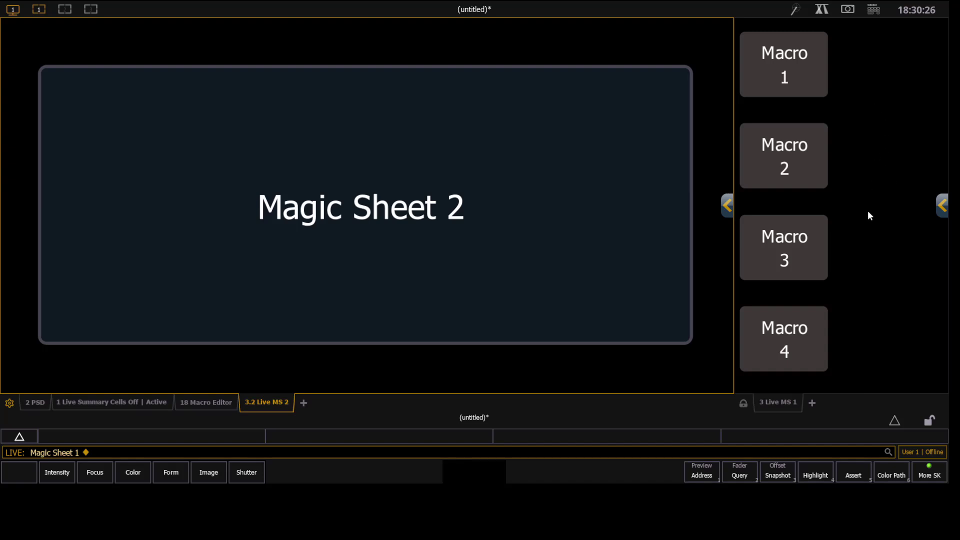
left_click(795, 404)
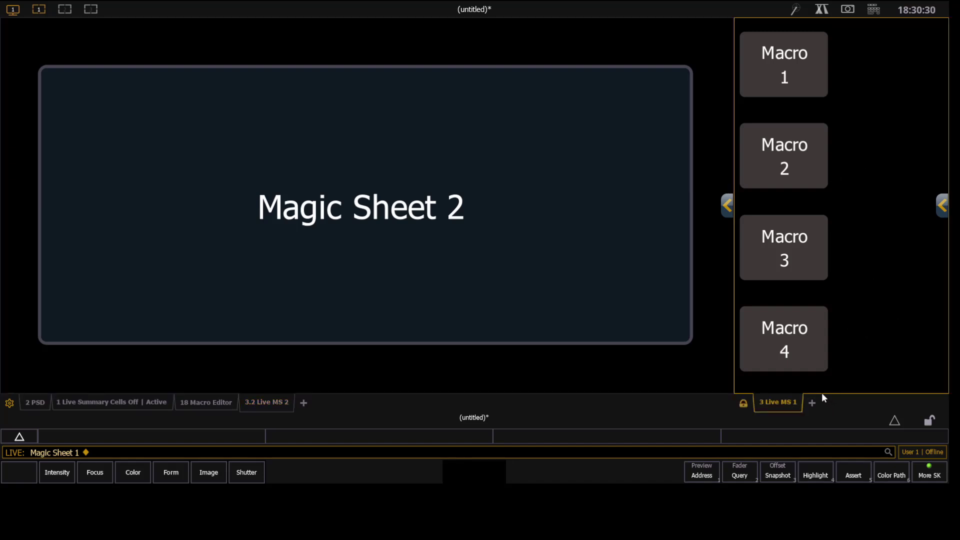
key("F2")
key("Tab")
key("1")
key("1")
key("Return")
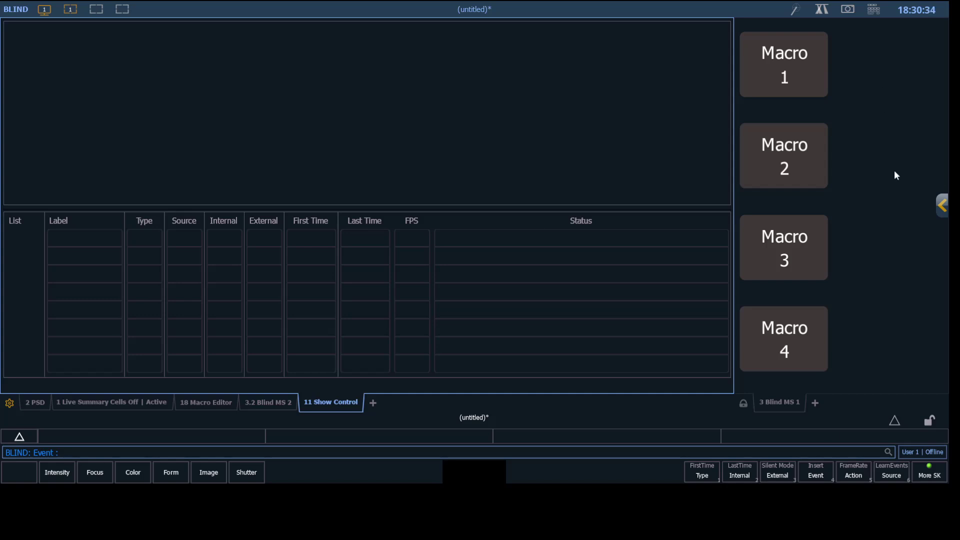
left_click(803, 72)
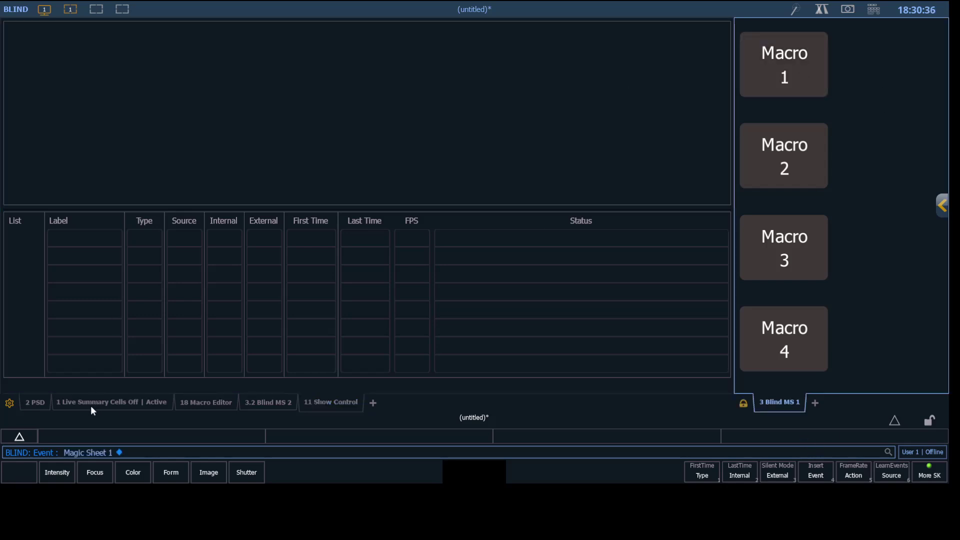
left_click(36, 404)
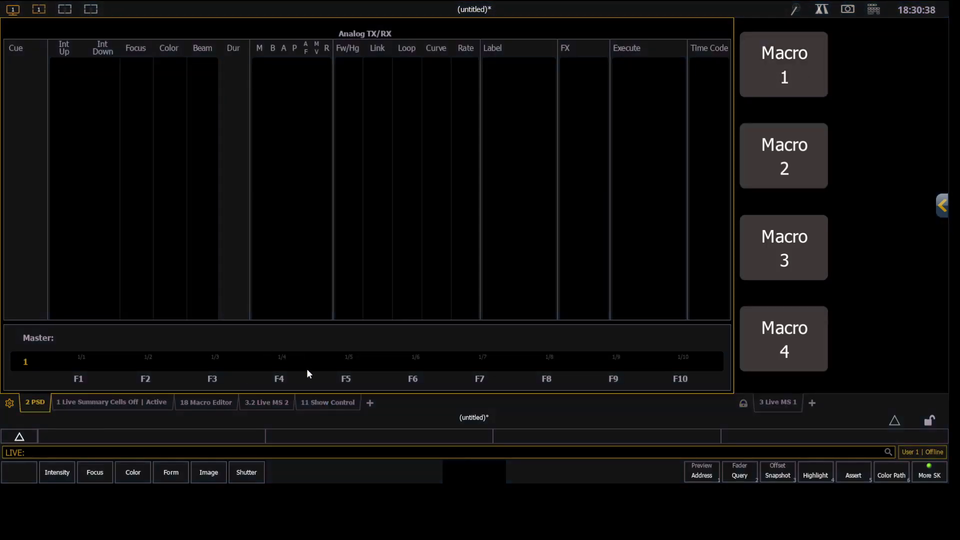
Review Macros 2 and 3 in the Macro Editor, with Macro 3 recalling Magic_Sheet 1 on tab 3.2.
key("m")
key("m")
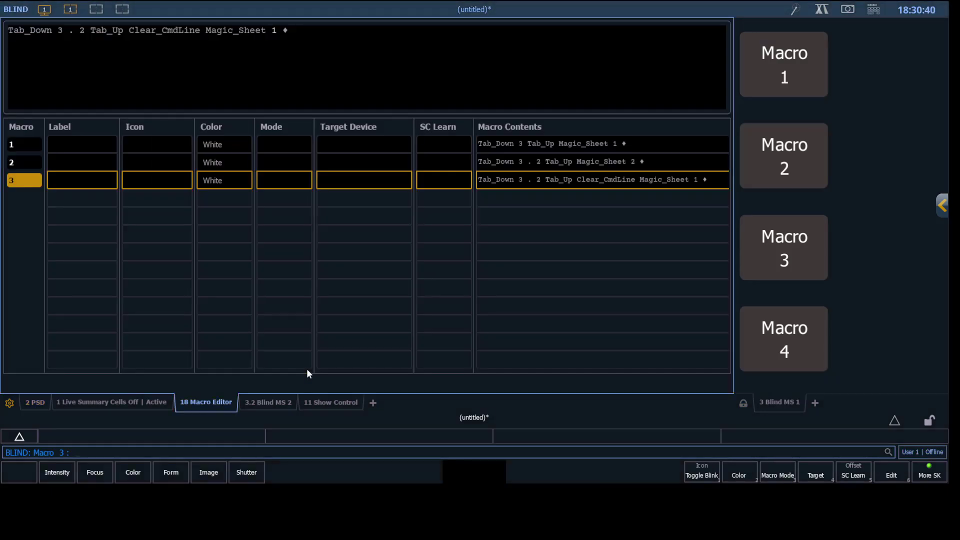
left_click(614, 158)
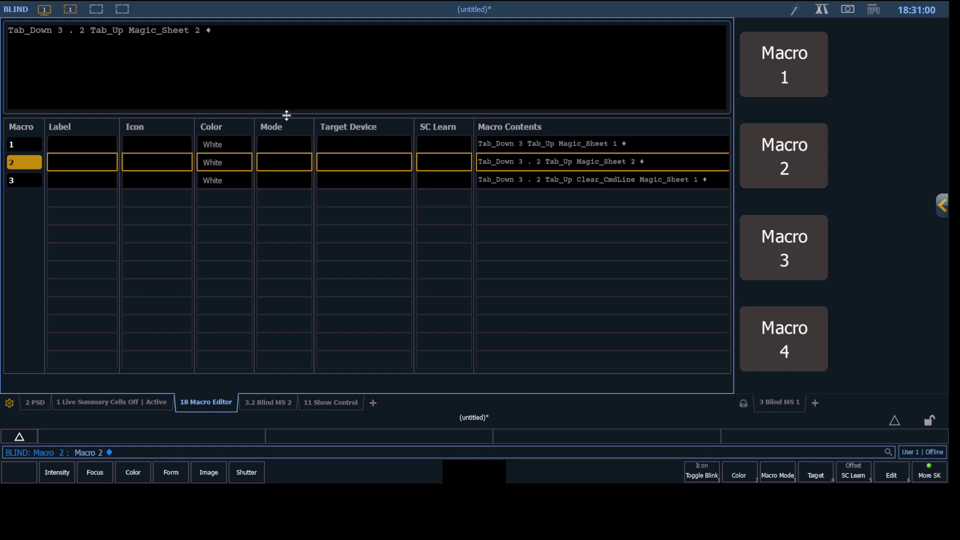
key("Down")
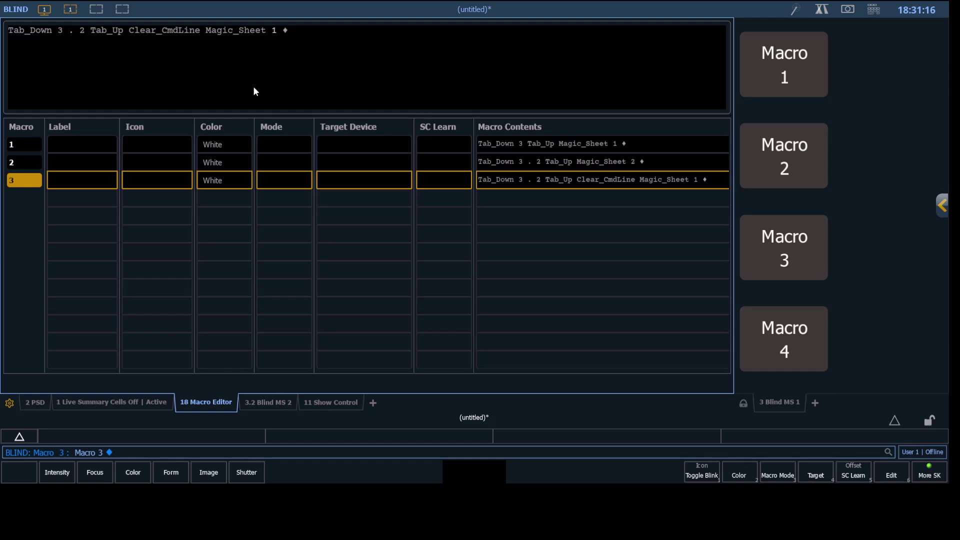
Show Magic Sheet 2 on tab 3.2, revisit Blind, then return to the PSD cue list.
key("F1")
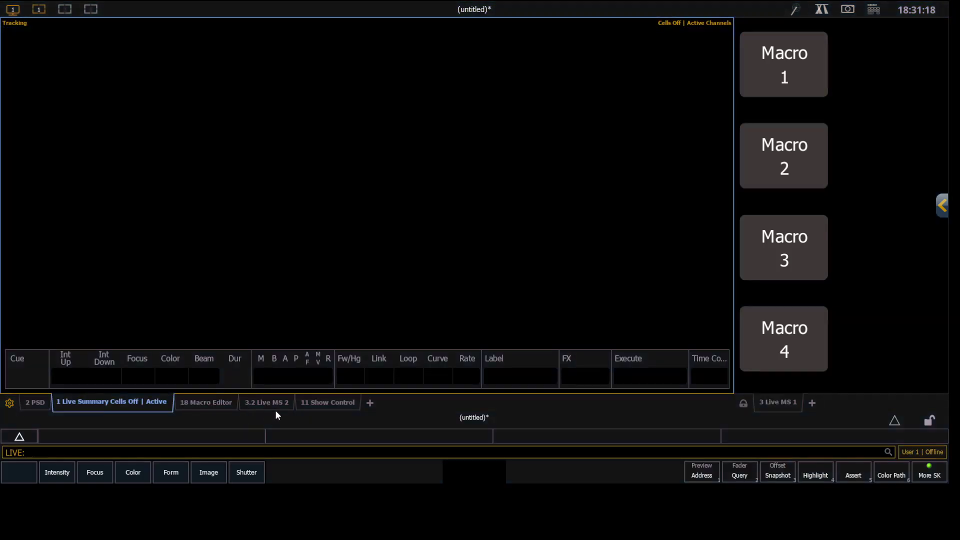
left_click(269, 402)
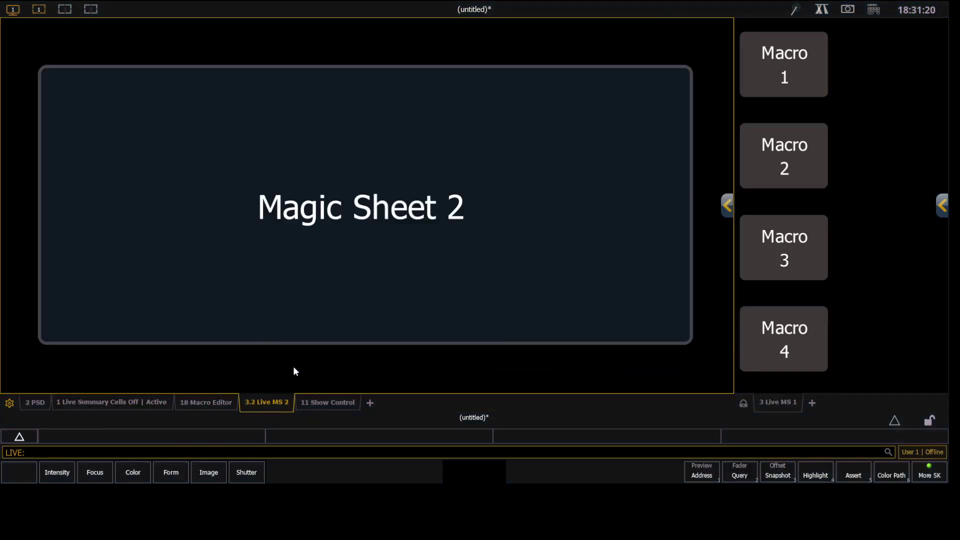
key("F2")
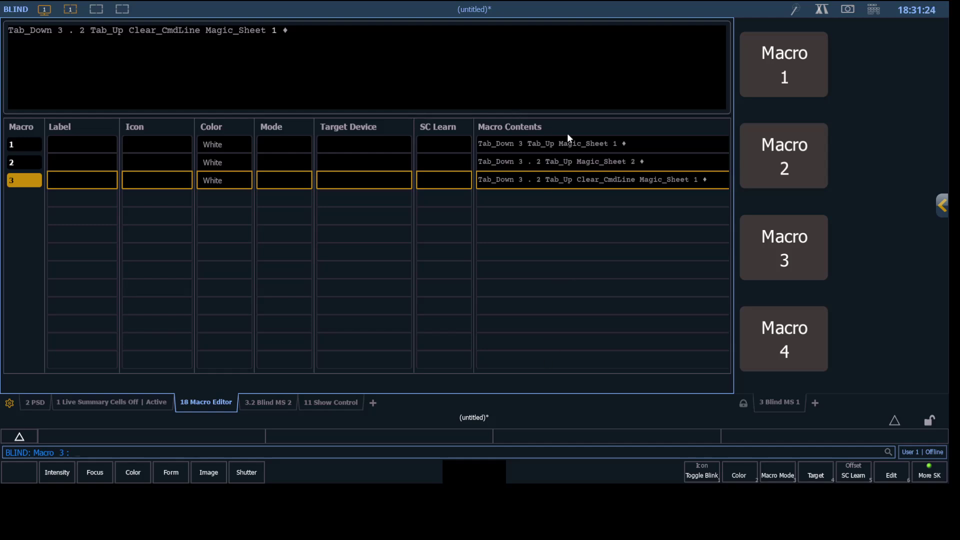
left_click(36, 402)
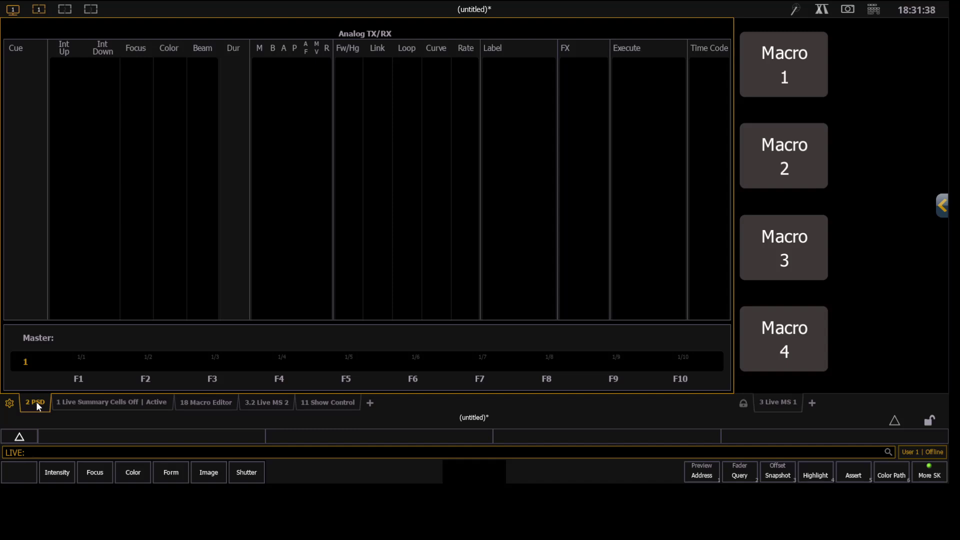
Create new Magic Sheet 3 on tab 3.2 with IP objects copied to IP 1–IP 4, then exit editing.
left_click(288, 403)
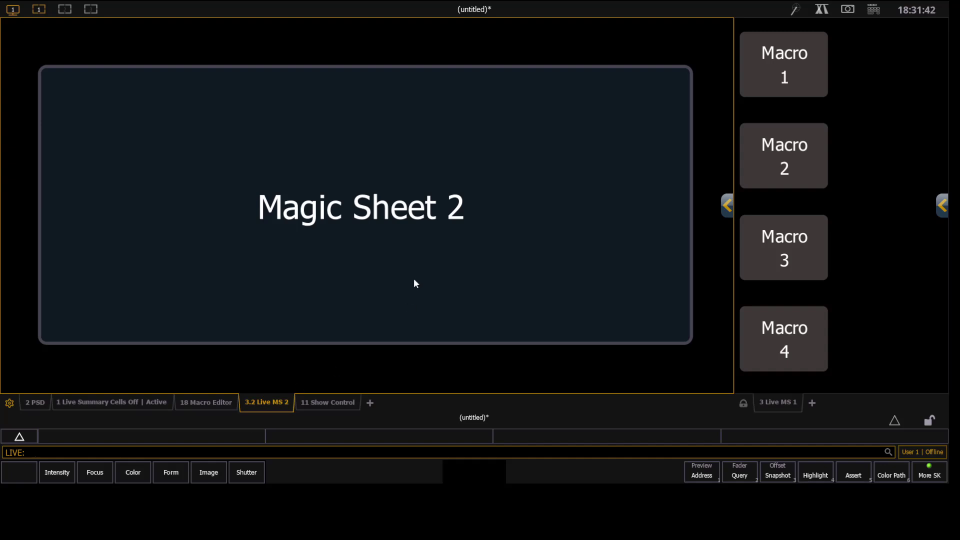
mouse_move(413, 281)
left_click(236, 356)
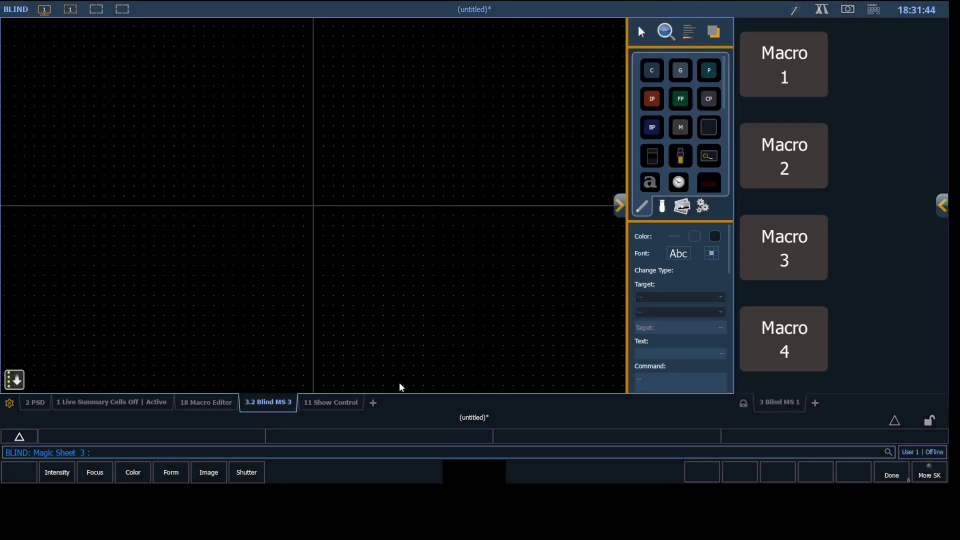
left_click_drag(654, 102, 189, 107)
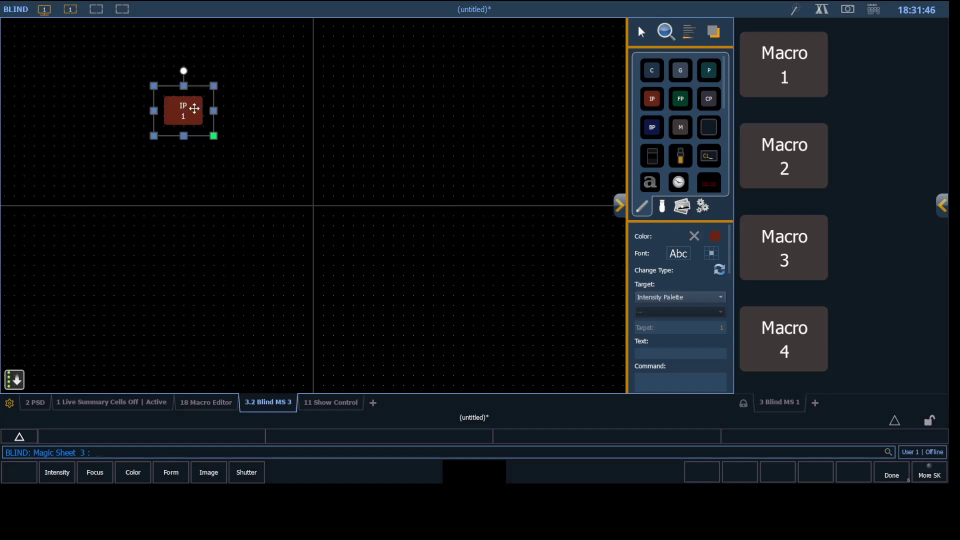
key("ctrl+d")
key("ctrl+d")
key("ctrl+d")
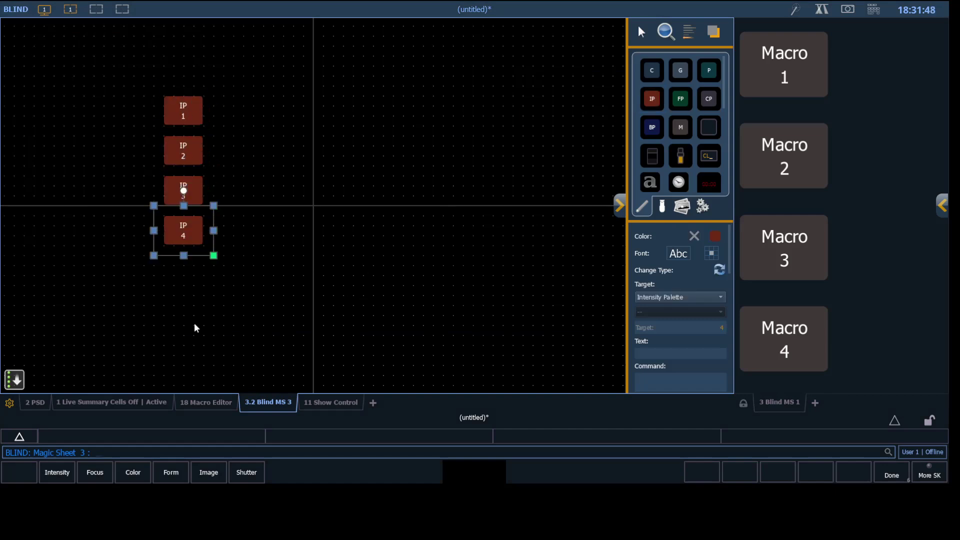
left_click(619, 205)
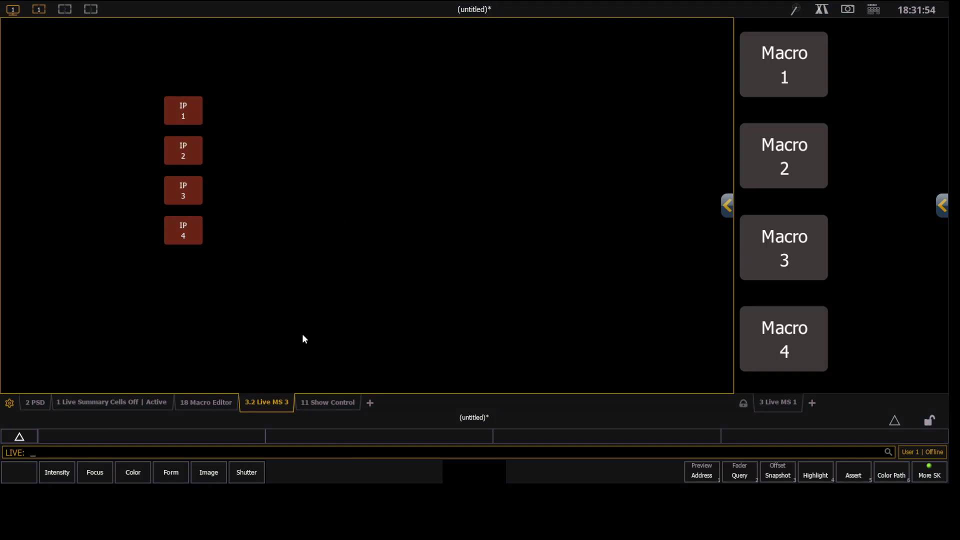
Test Macro 2, Macro 3 and Macro 2 again to switch tab 3.2's sheets.
left_click(789, 166)
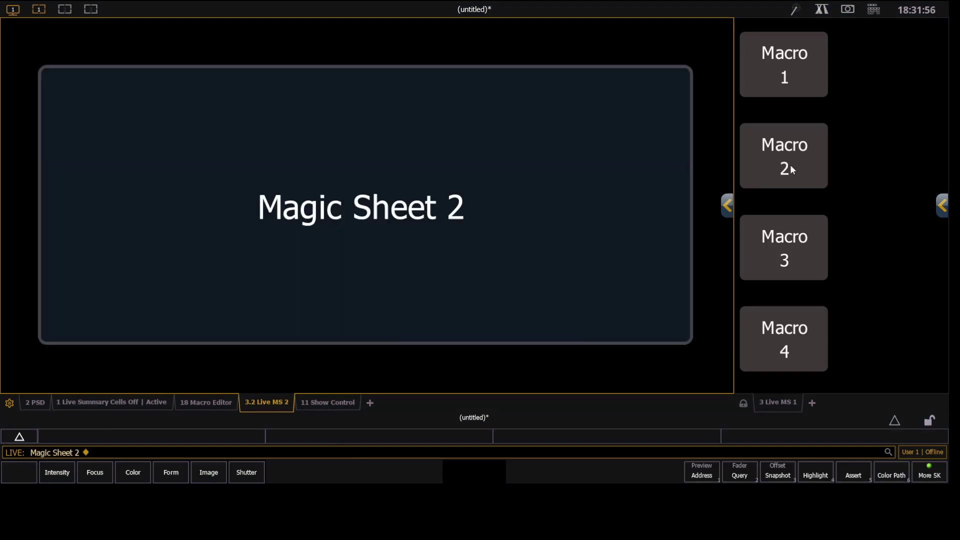
left_click(784, 244)
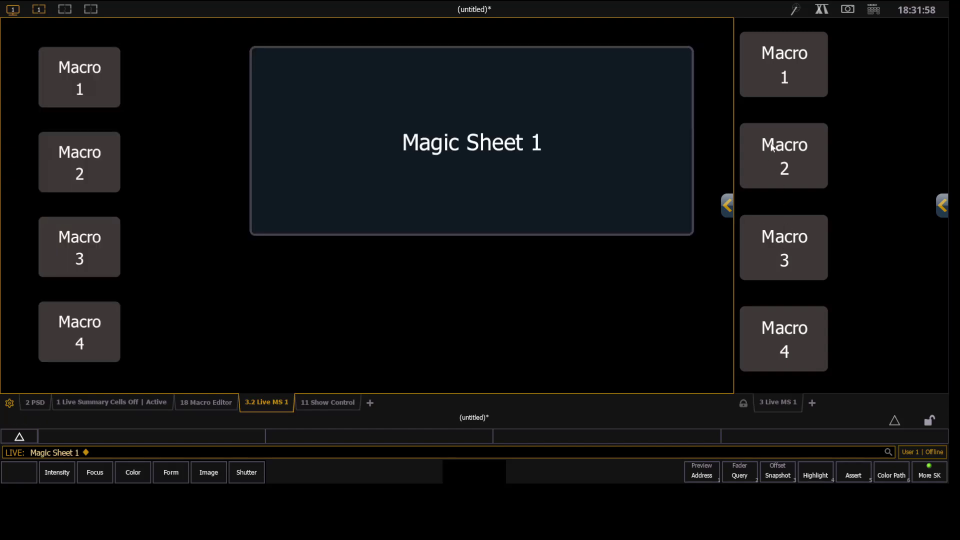
left_click(773, 148)
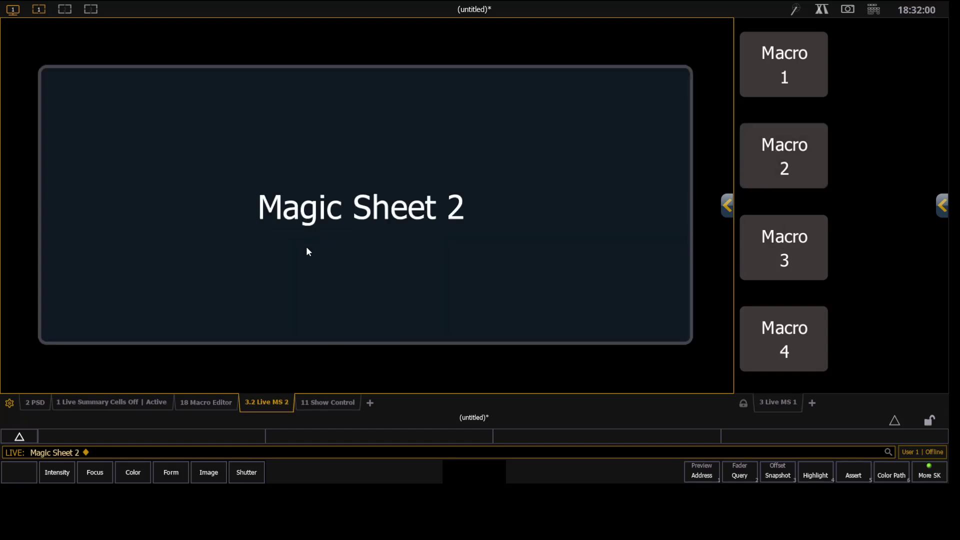
Learn Macro 4 as recalling Magic Sheet 3 on tab 3.2.
key("ctrl+l")
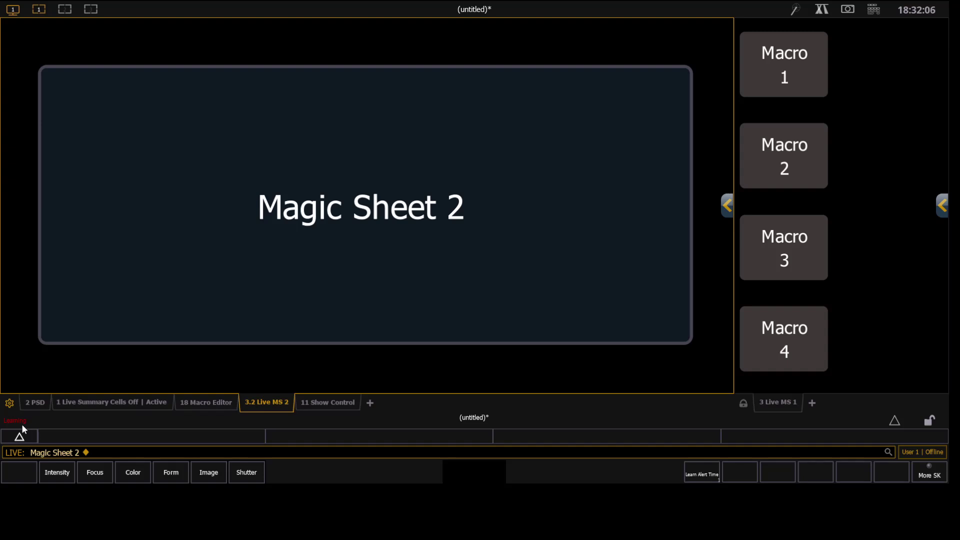
key("4")
key("Return")
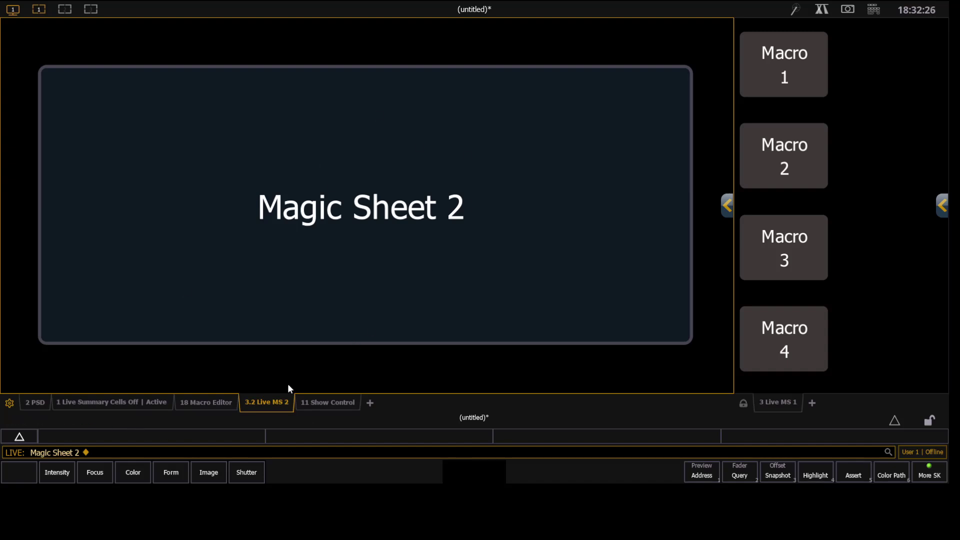
left_click(407, 276)
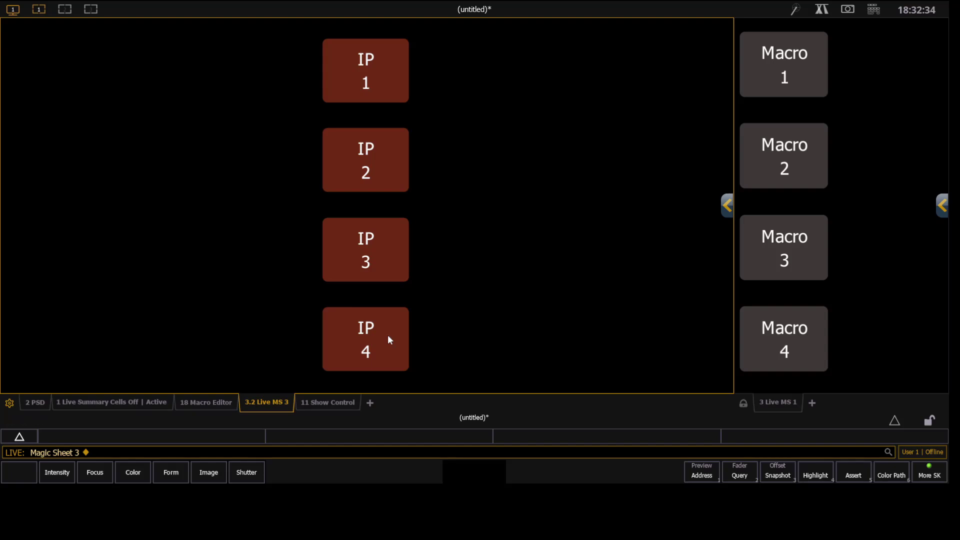
Run Macros 2, 3 and 4 to confirm the sheet switches, then review them in the Macro Editor.
left_click(791, 167)
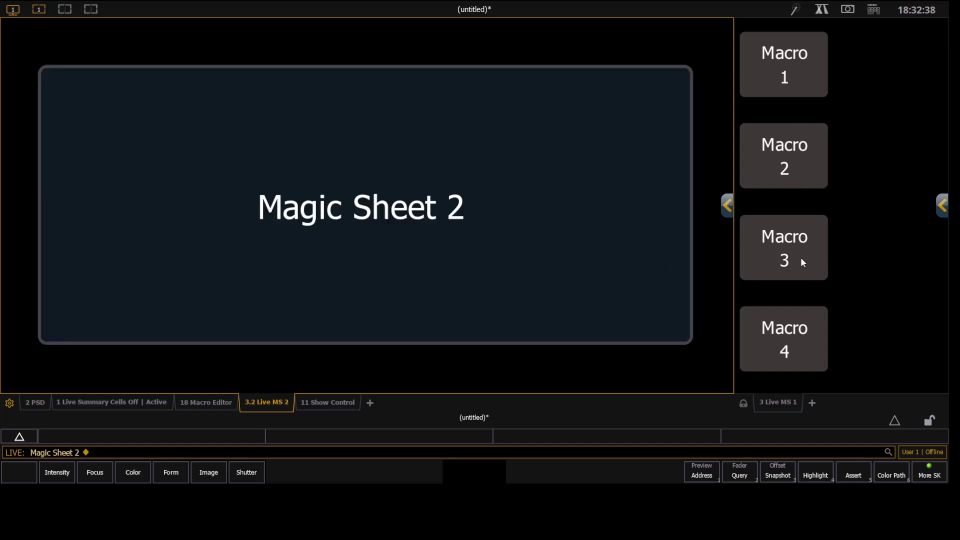
left_click(758, 347)
left_click(805, 355)
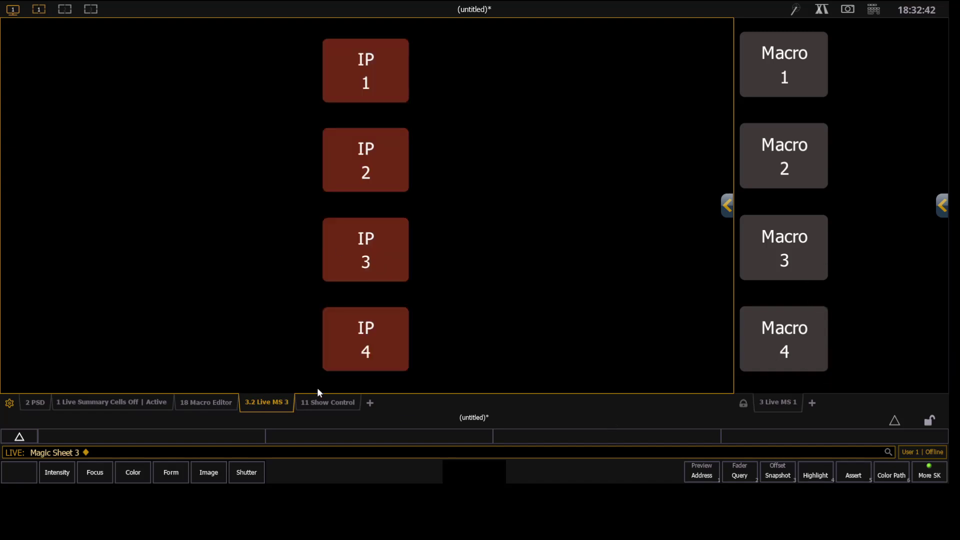
key("m")
key("m")
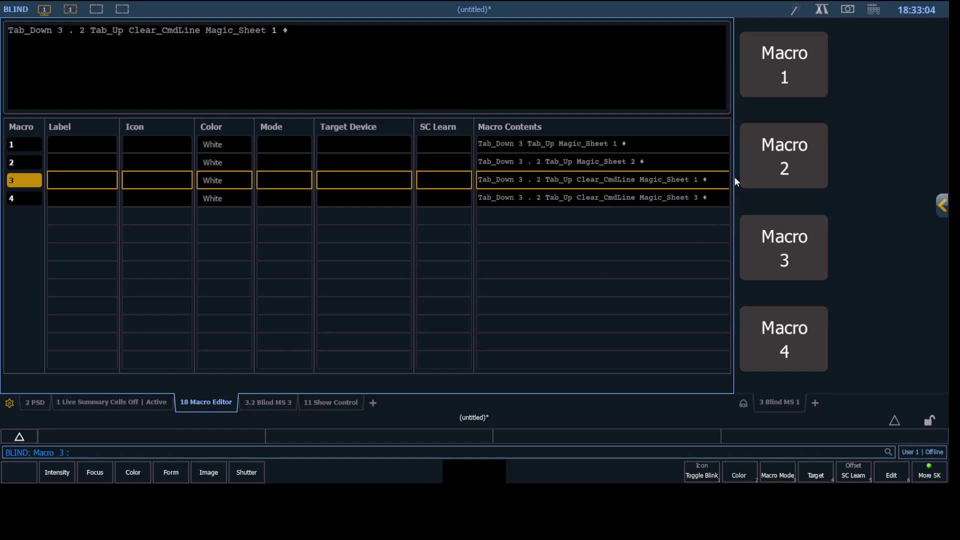
Run Macros 3, 4 and 2 in turn, leaving tab 3.2 on Magic Sheet 2.
left_click(785, 157)
left_click(784, 248)
left_click(778, 331)
left_click(774, 170)
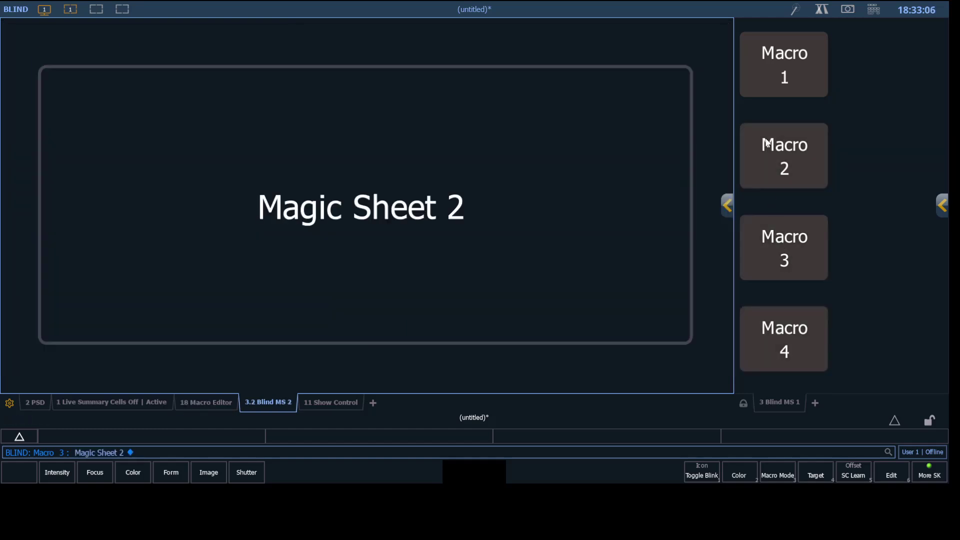